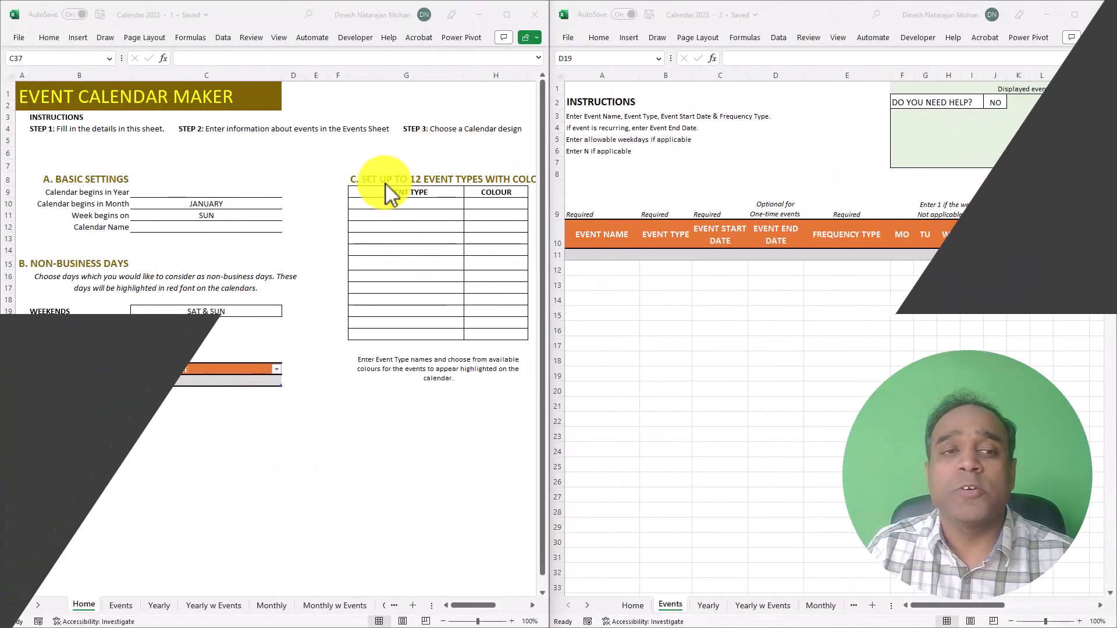
Set the calendar start year to 2023 and name it 'Payroll Calendar'.
left_click(255, 192)
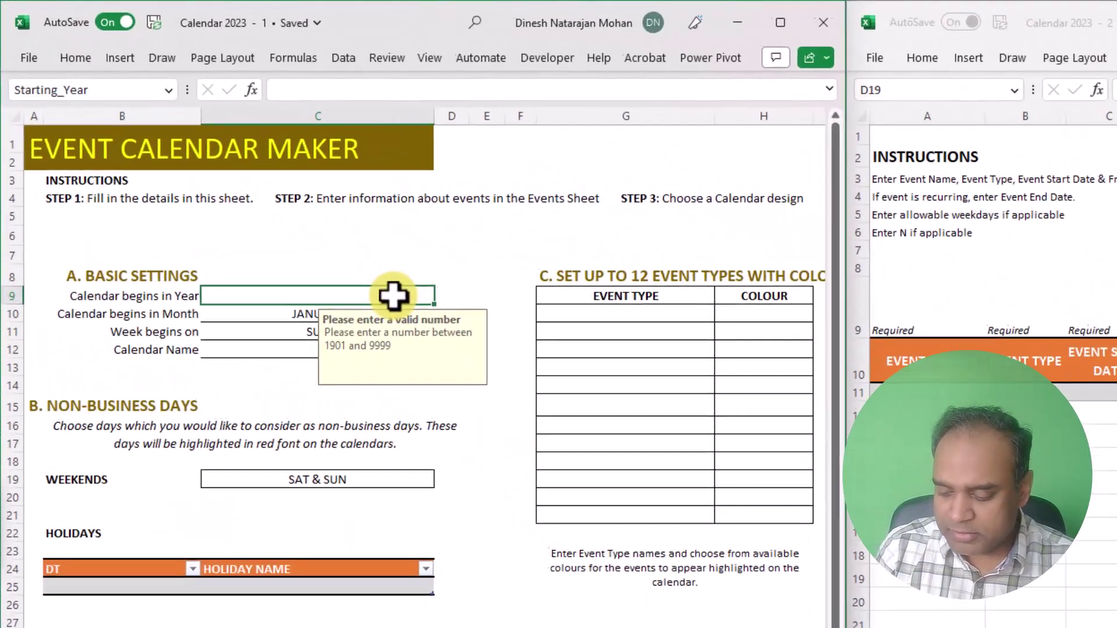
type("202")
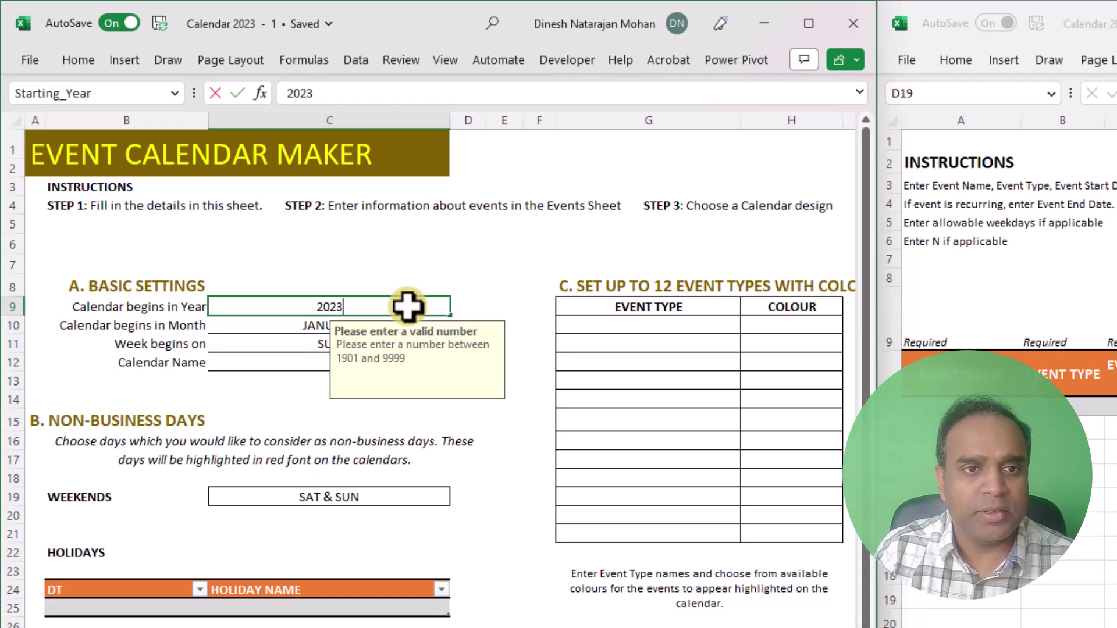
type("3")
key("Return")
left_click(277, 362)
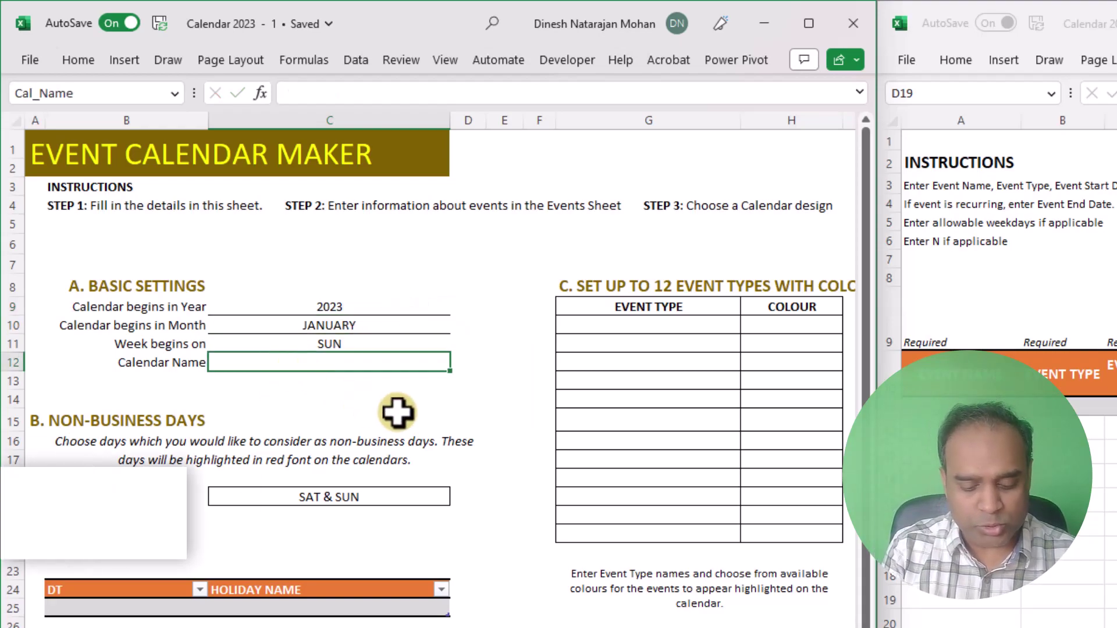
type("Payroll Calendar")
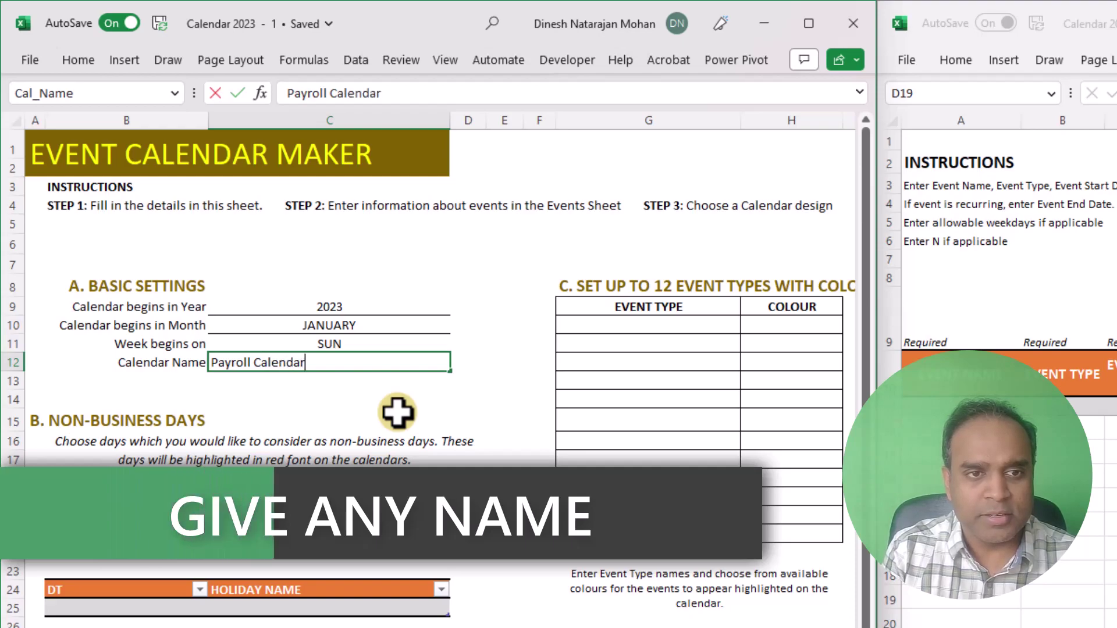
key("Return")
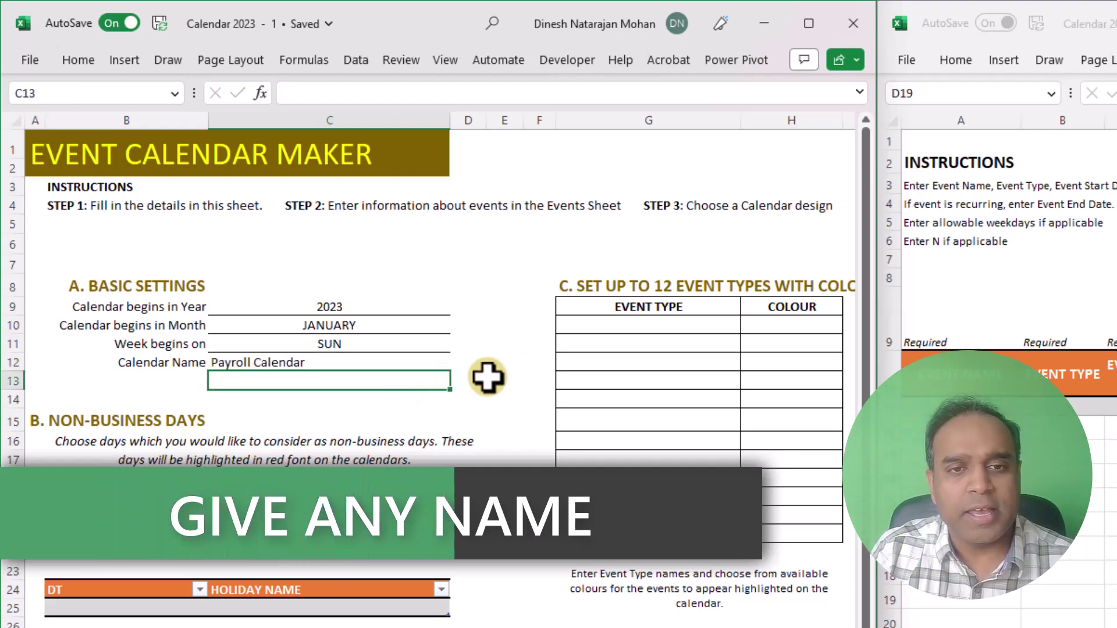
Add a 'Pay Day' event type and colour it Green.
left_click(642, 329)
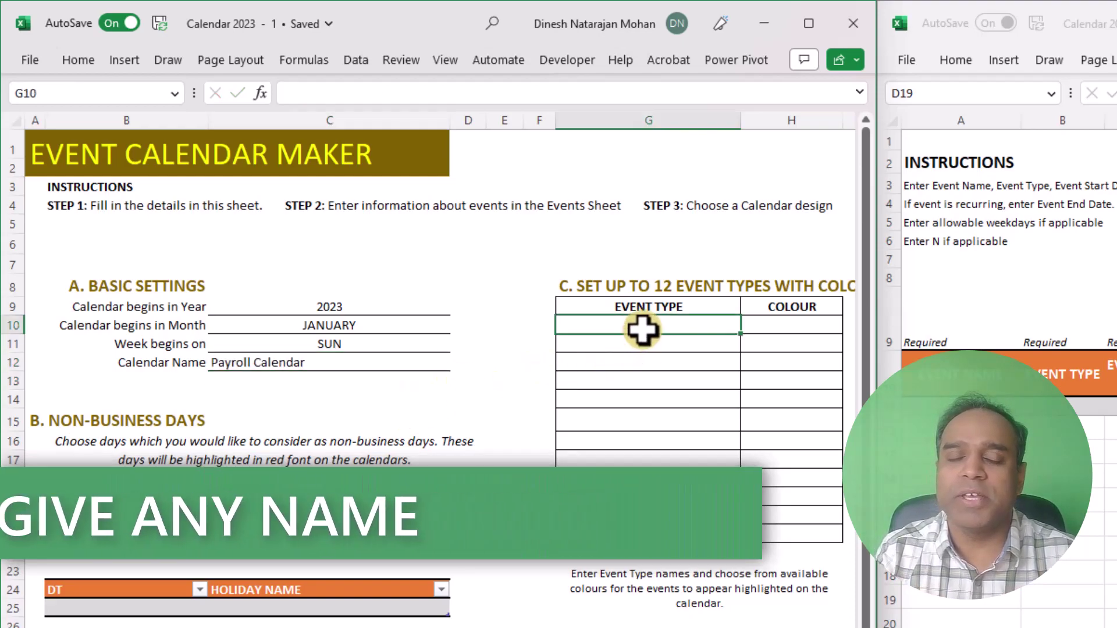
type("Pay Day")
key("Tab")
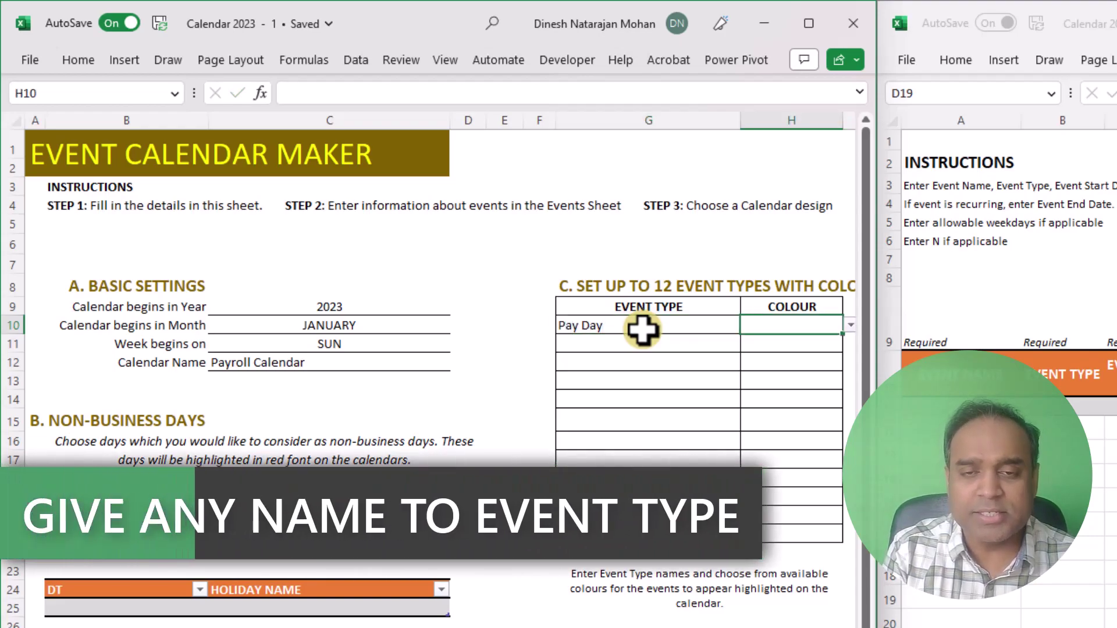
left_click(850, 325)
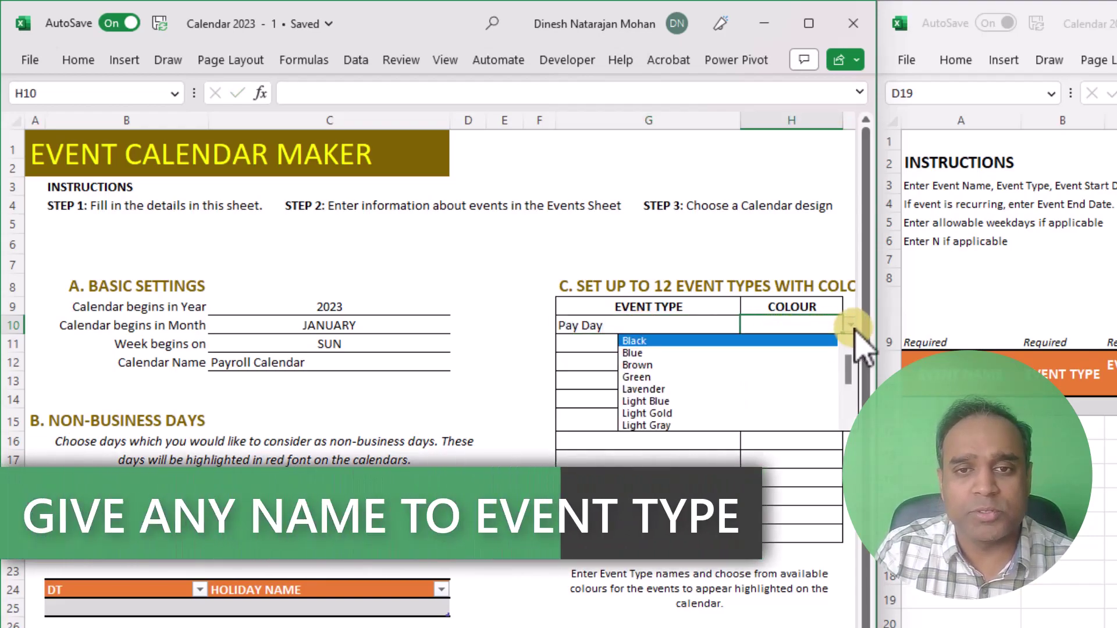
left_click(748, 369)
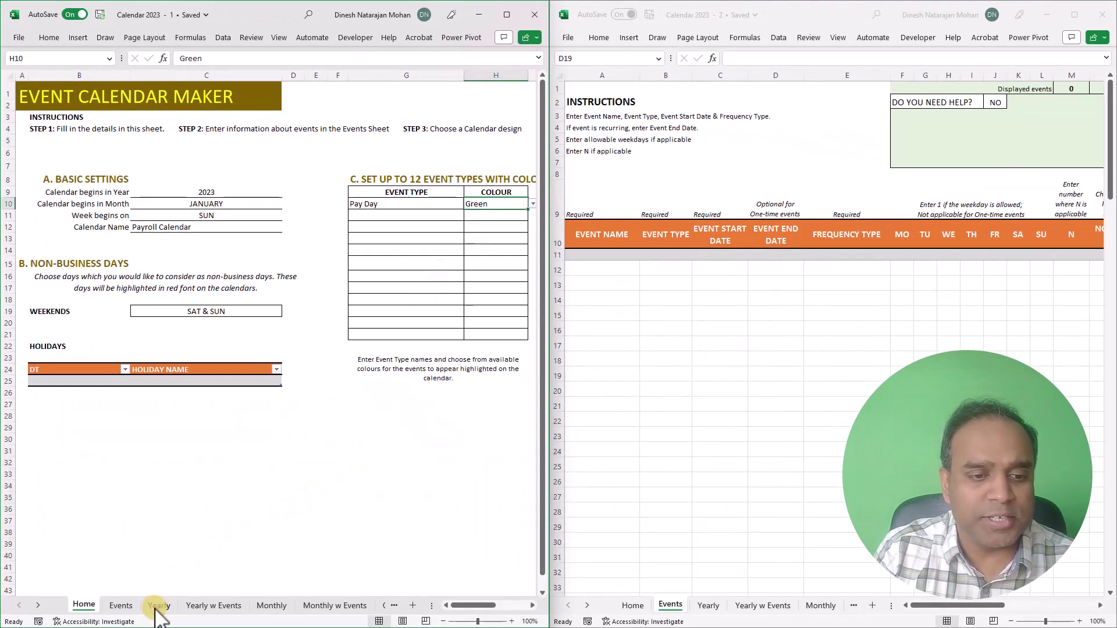
On the yearly calendar, add a 'Weekly Payday' Pay Day event running 1/1/2023 to 12/31/2023.
left_click(158, 608)
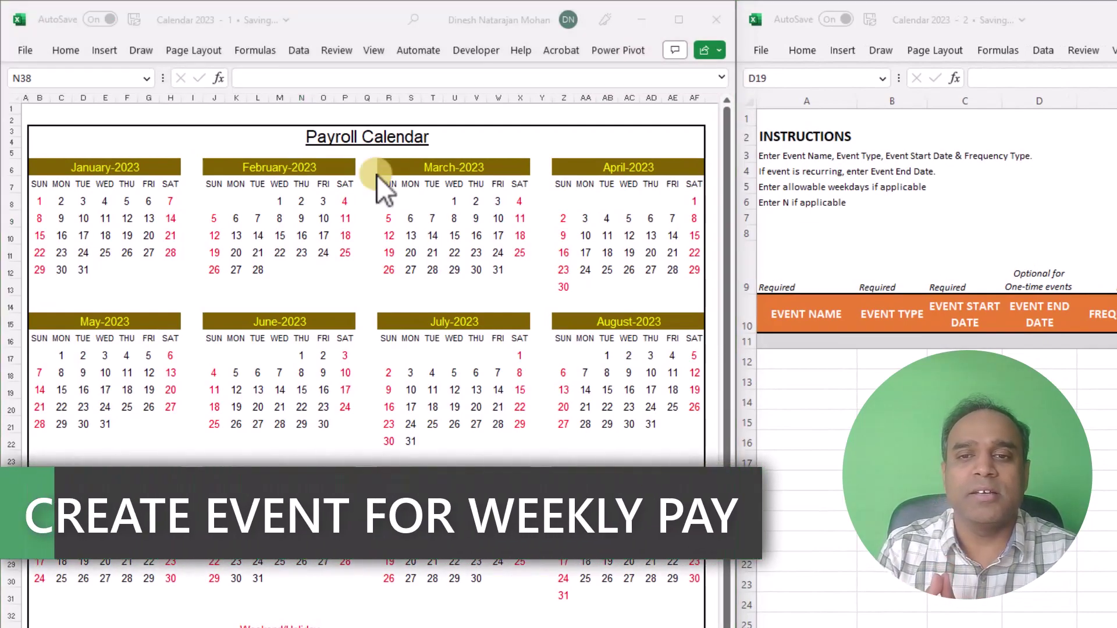
left_click(791, 347)
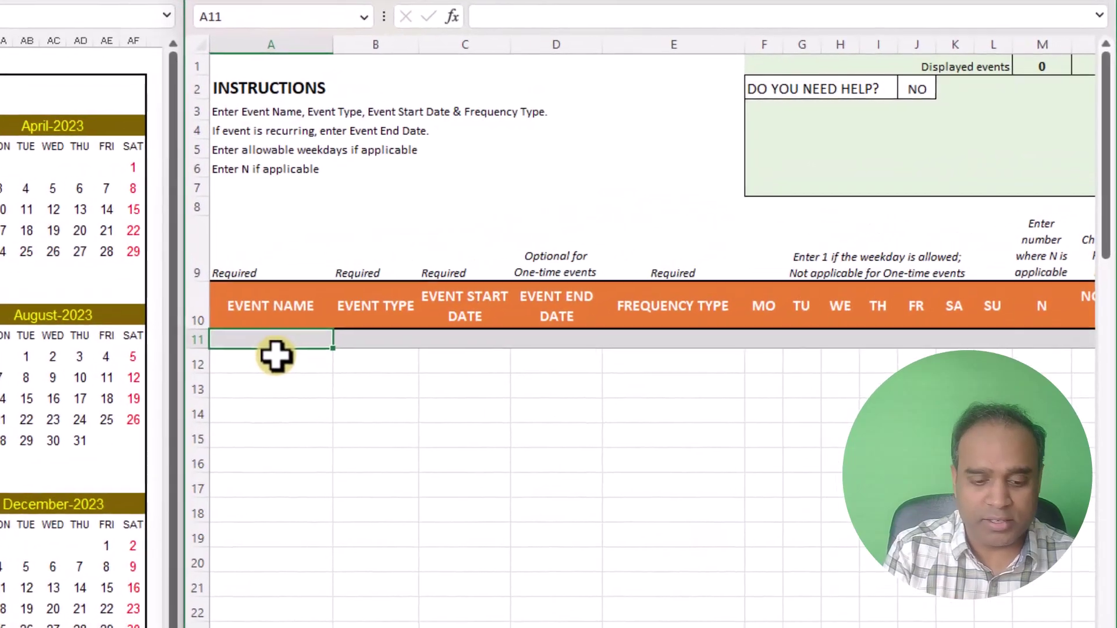
type("Weekly Pay")
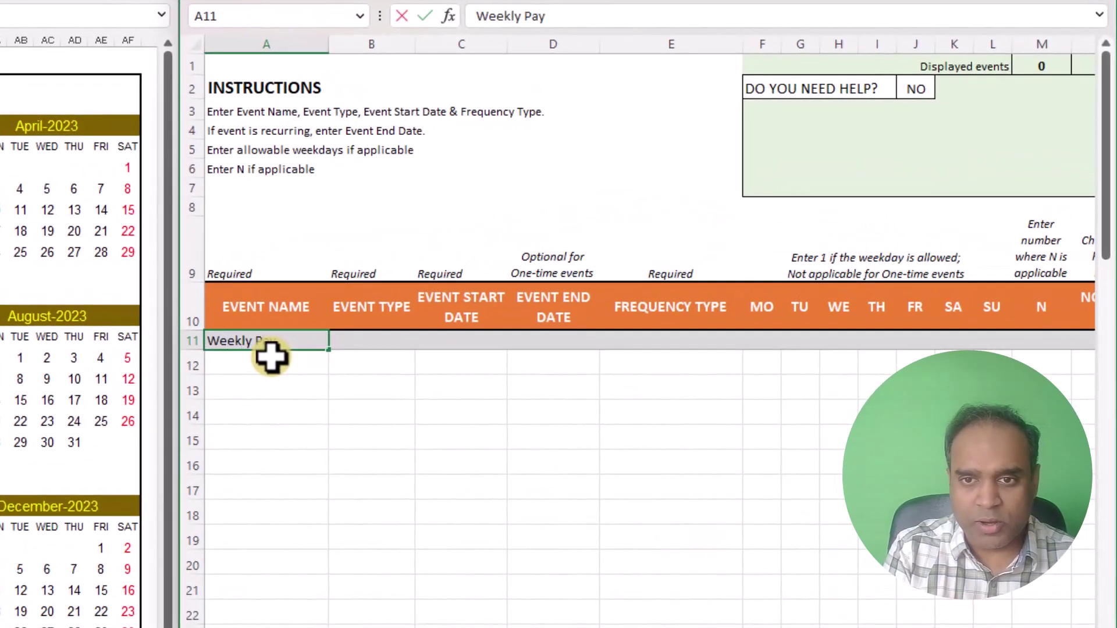
type("day")
key("Tab")
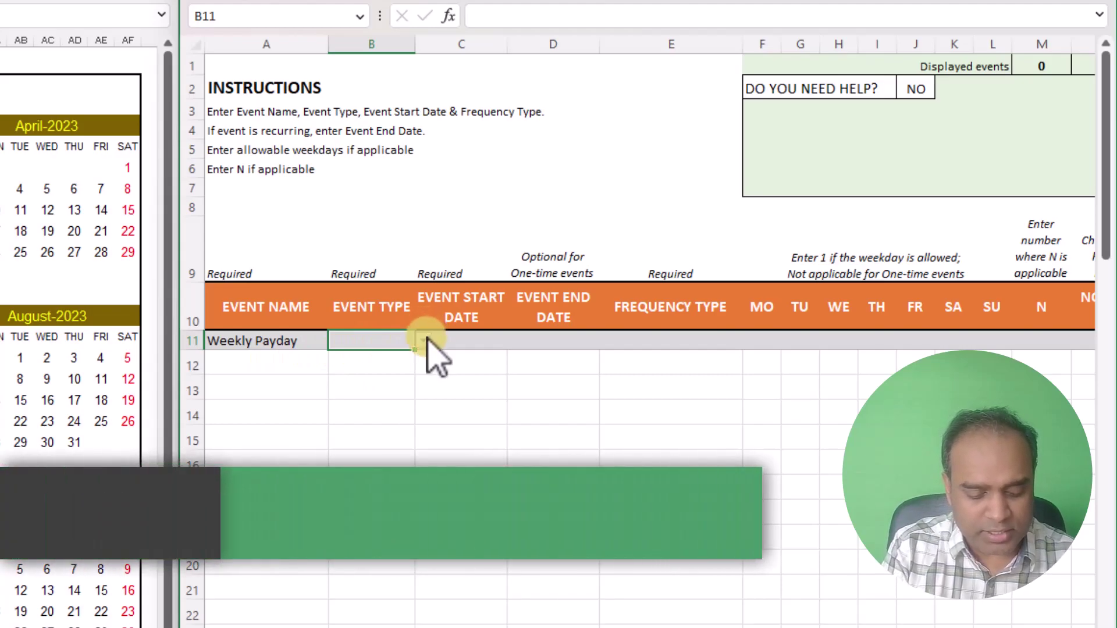
type("Pay Day")
key("Tab")
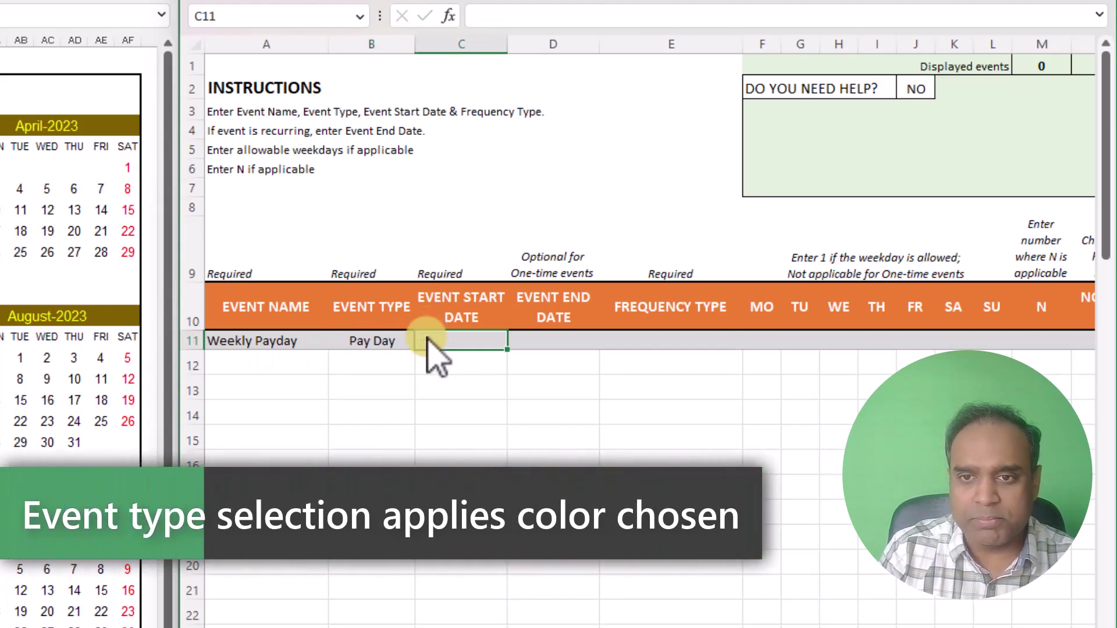
type("1")
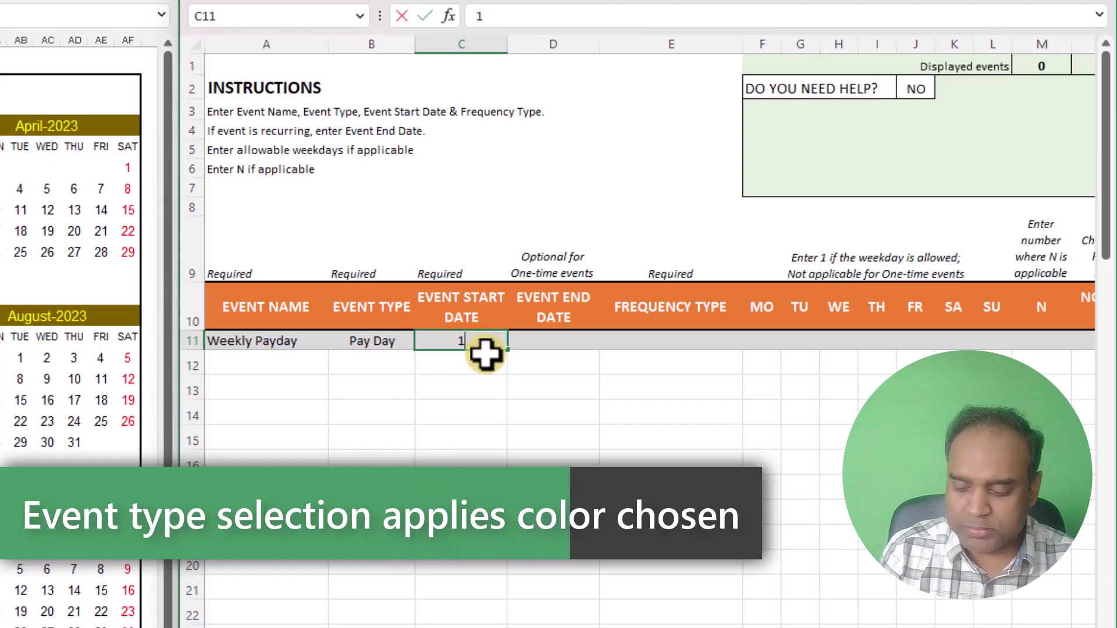
type("/1/2023")
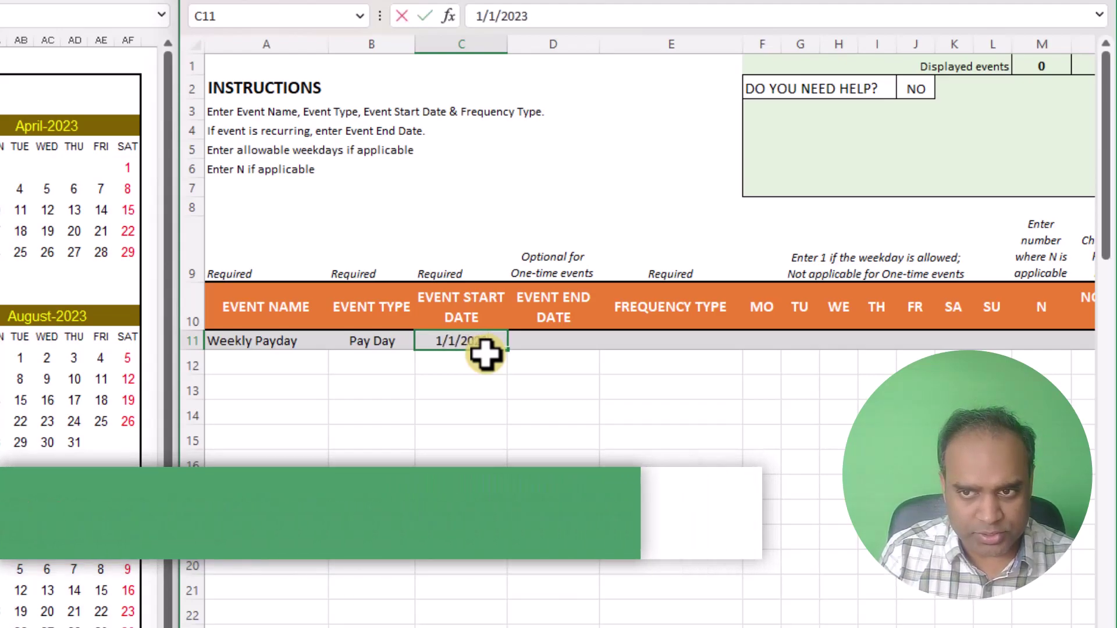
key("Tab")
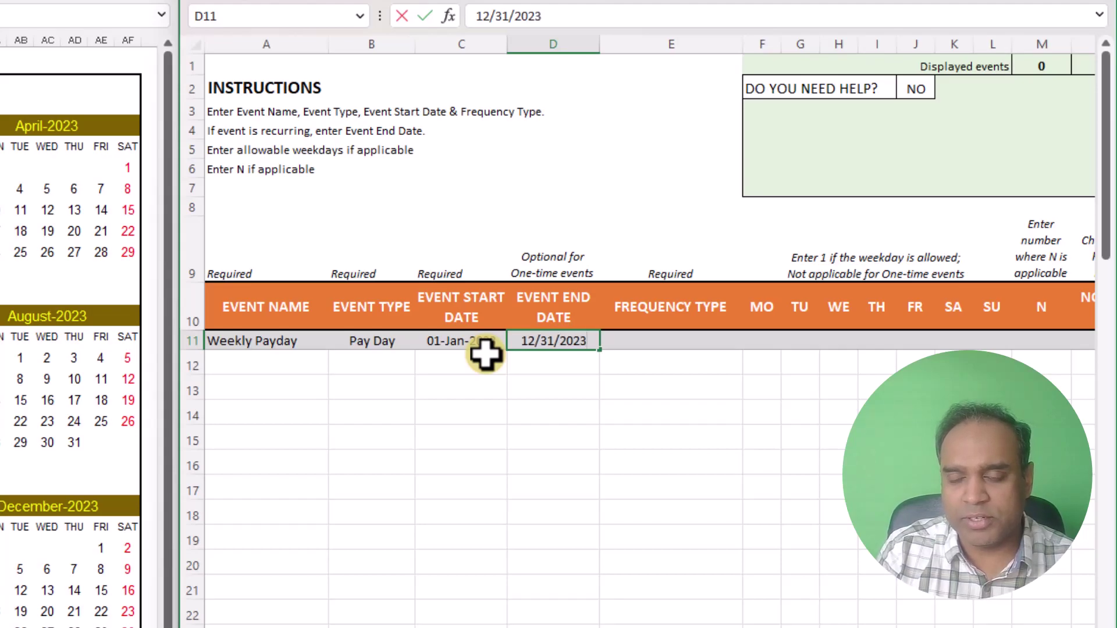
key("Tab")
Make Weekly Payday repeat Weekly on Fridays by entering 1 under FR.
left_click(754, 341)
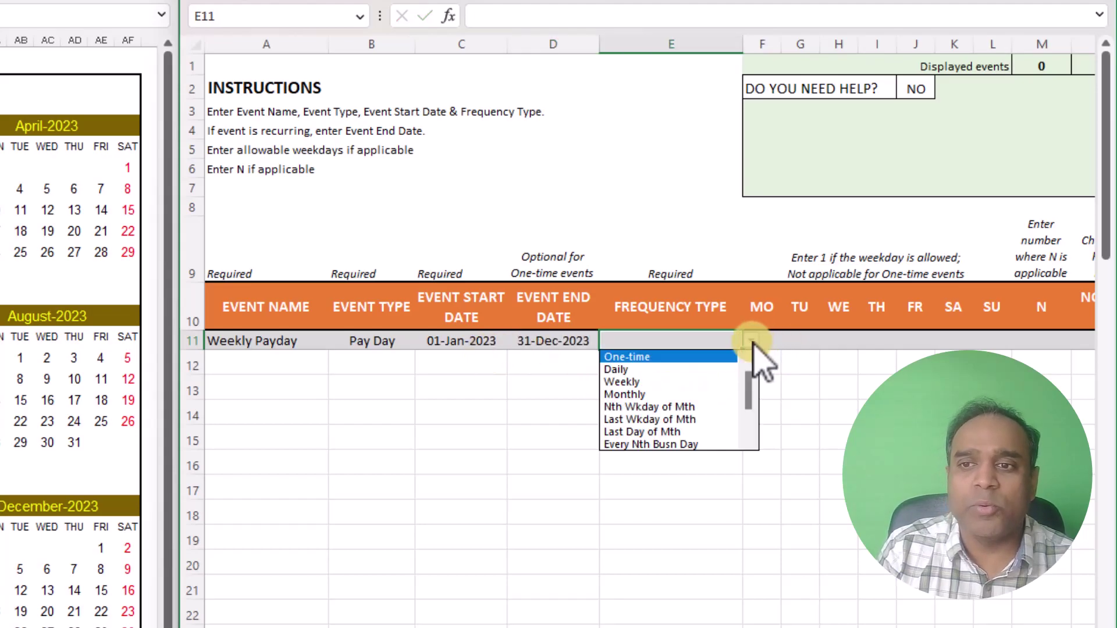
left_click(684, 381)
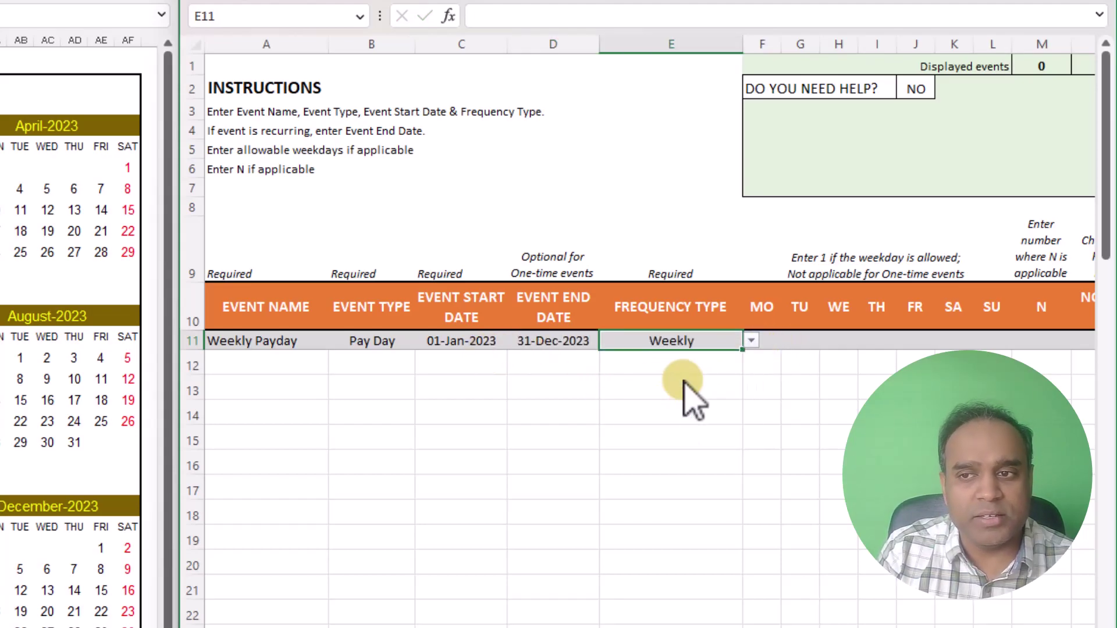
left_click(865, 394)
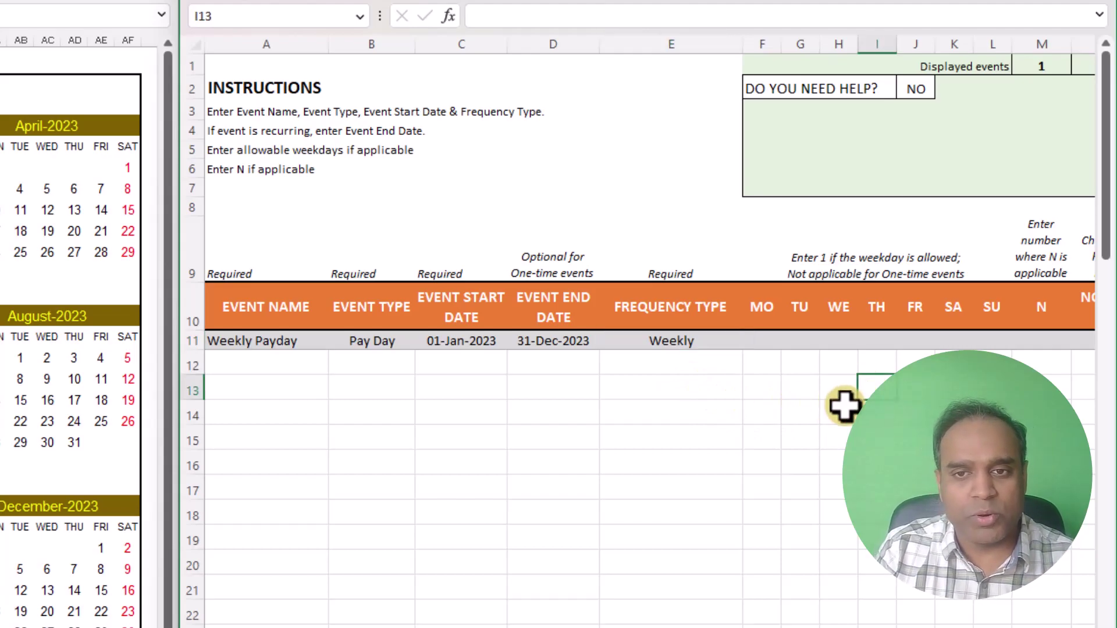
left_click(929, 342)
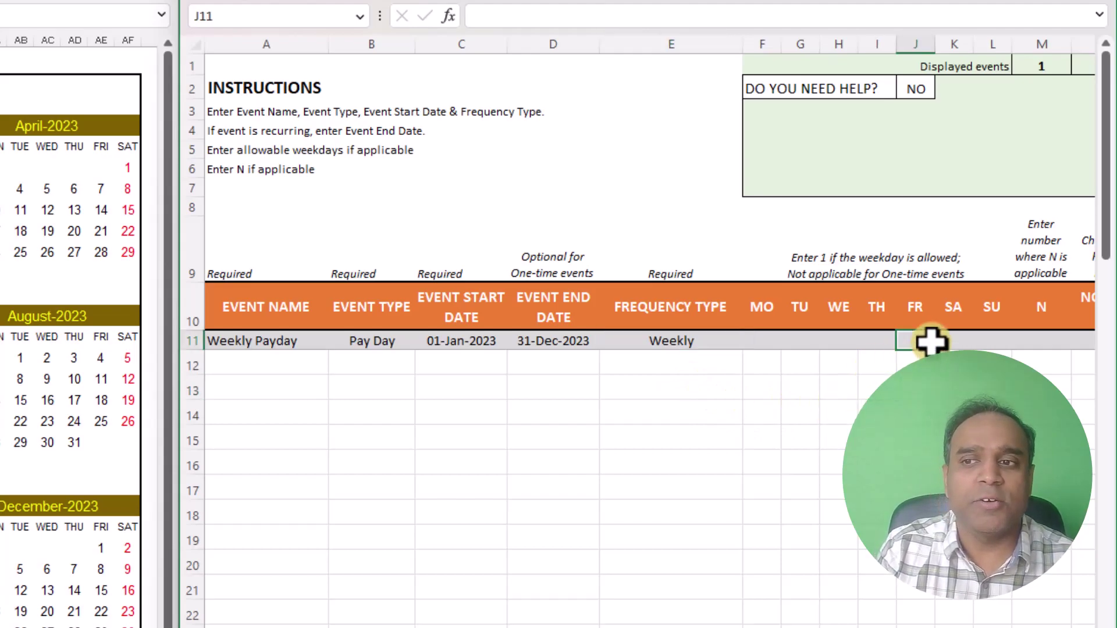
type("1")
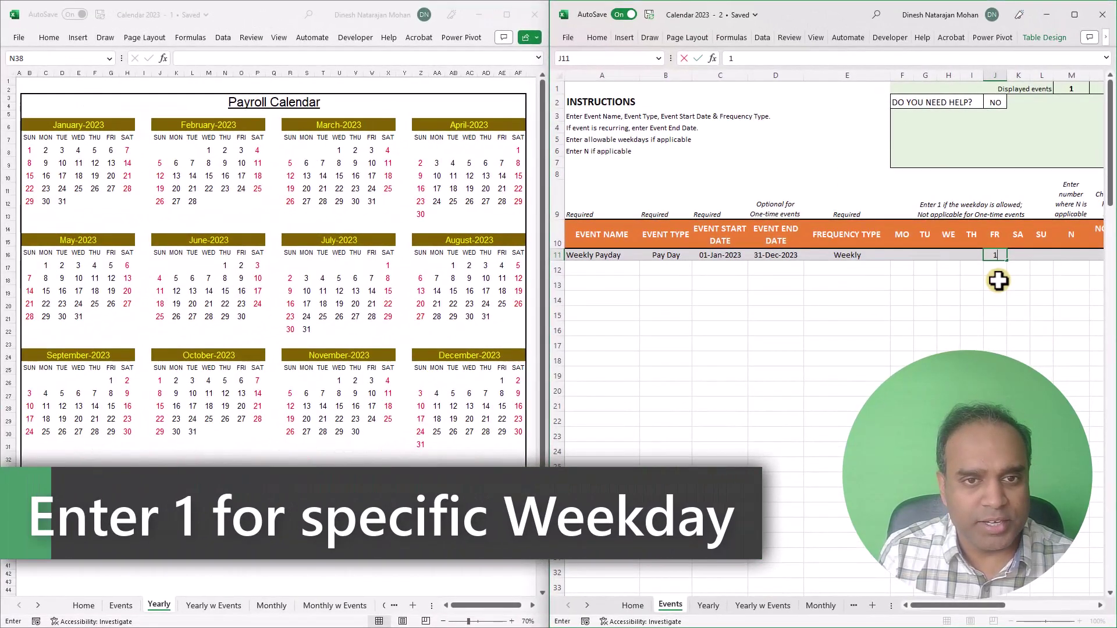
key("Return")
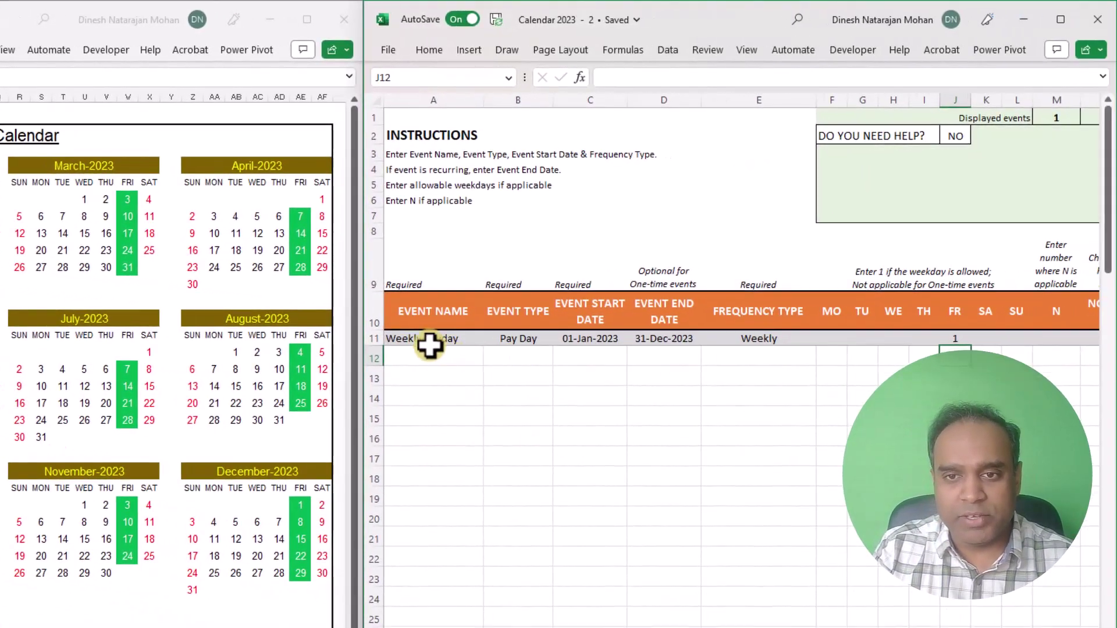
Rename the event 'BiWeekly Payday' and set N to 2 for every other Friday.
left_click(930, 396)
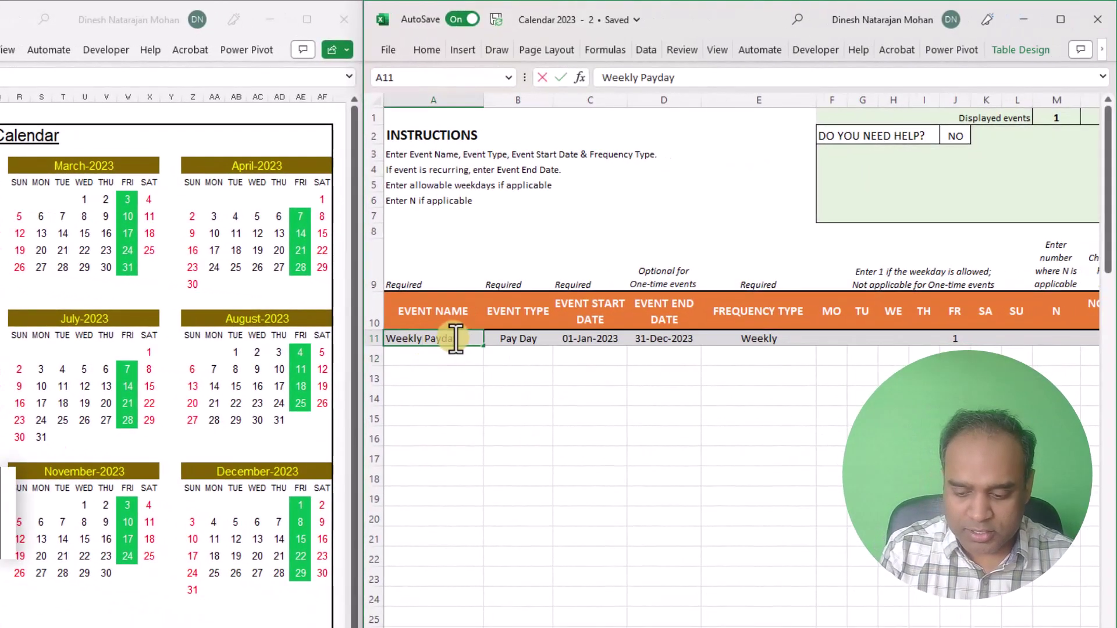
type("Bi")
key("Tab")
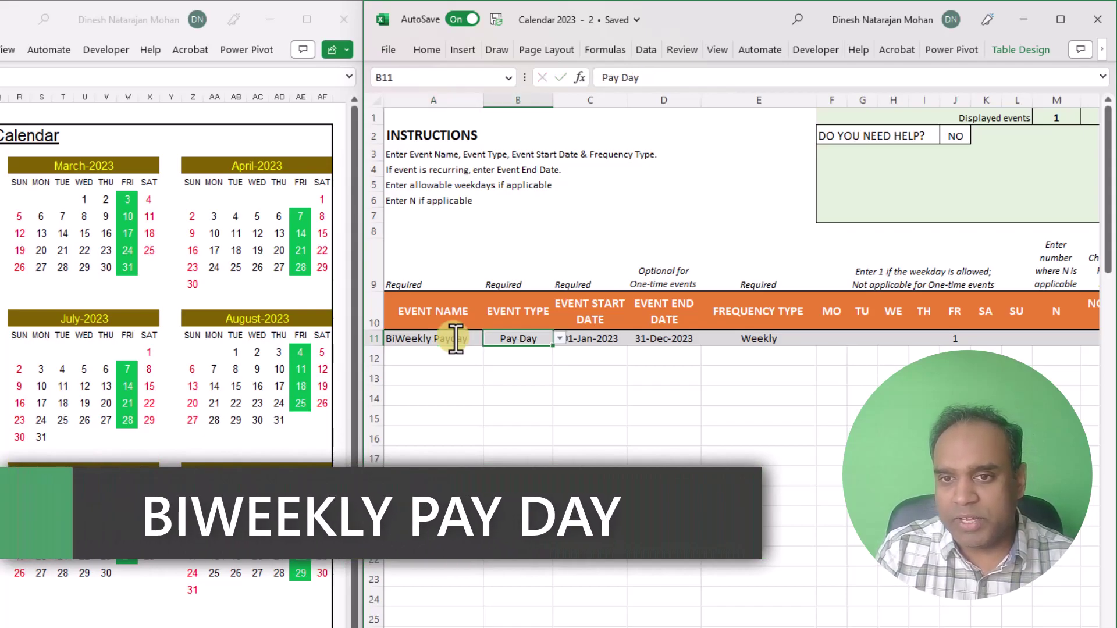
left_click(1038, 338)
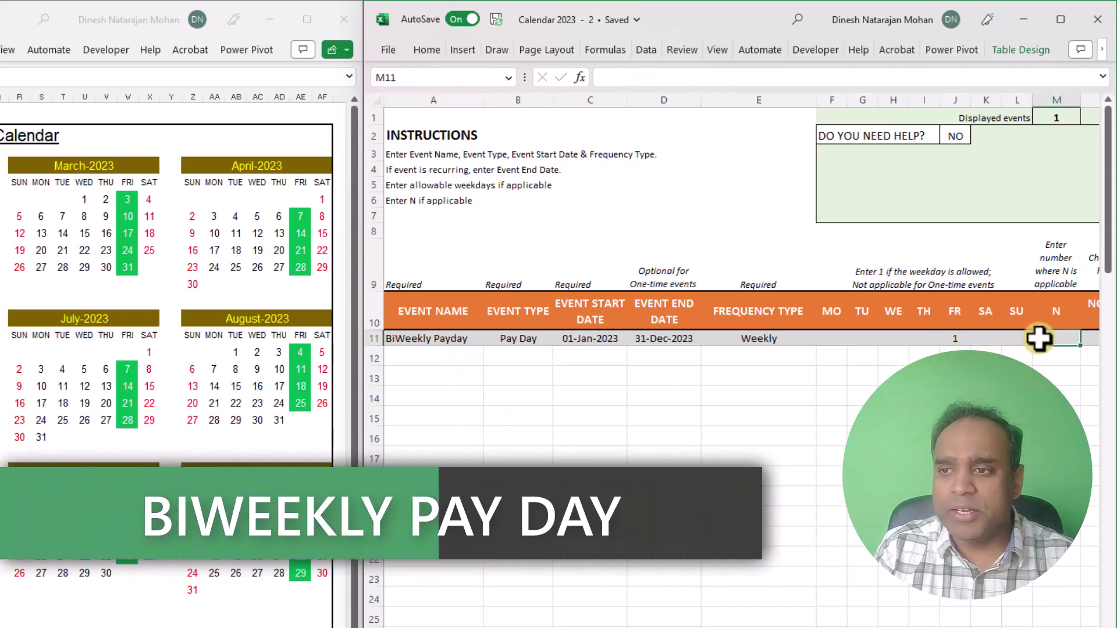
type("2")
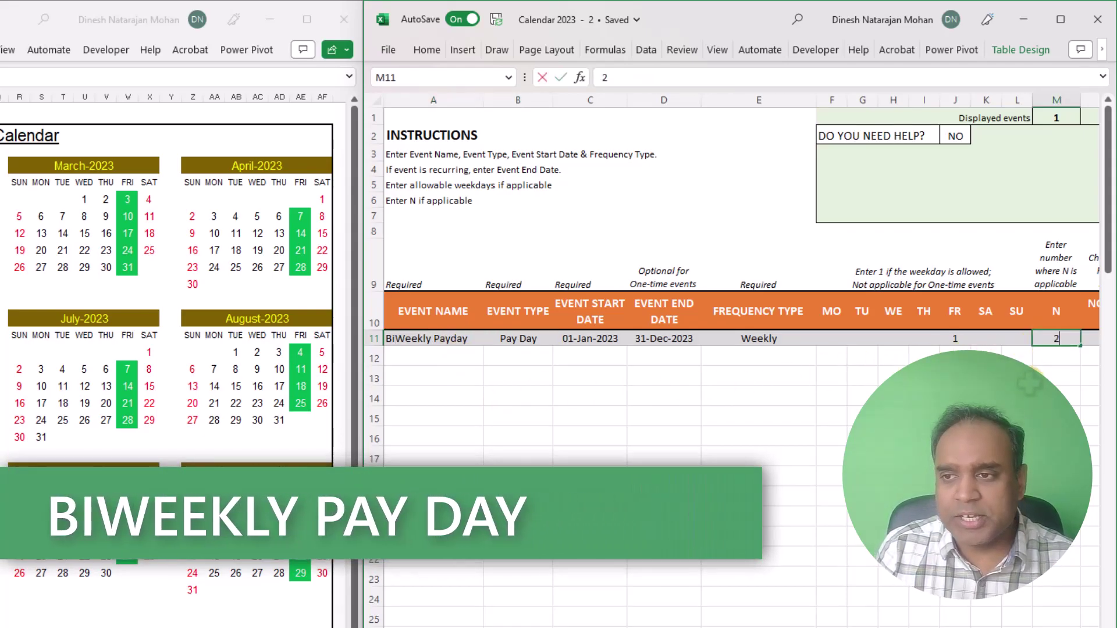
key("Return")
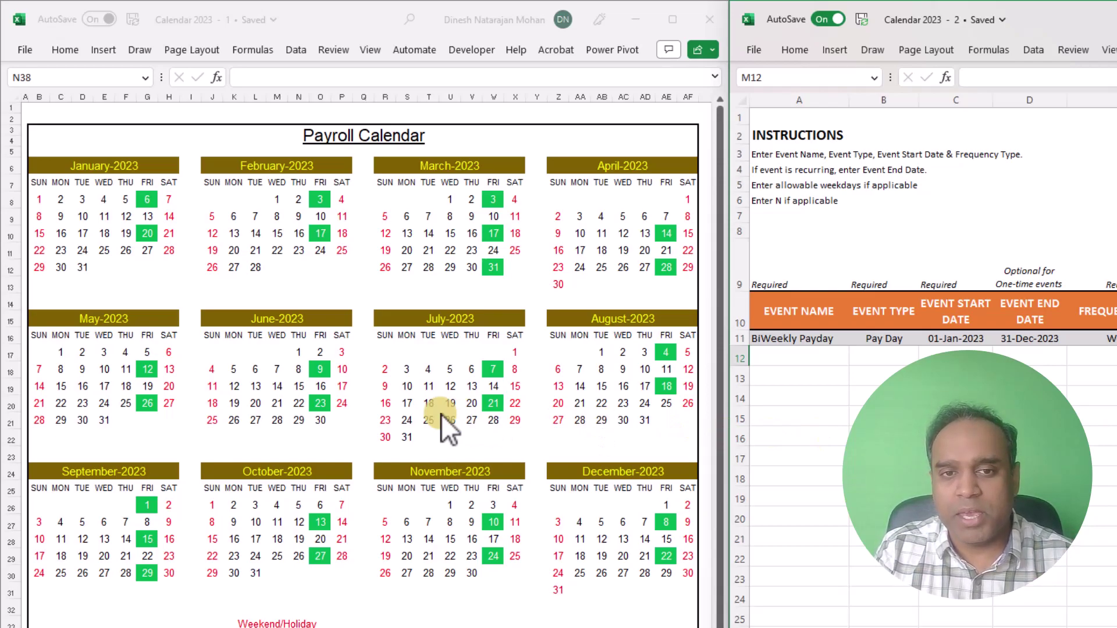
Rename the event 'Monthly' and change its frequency type to Monthly.
left_click(787, 344)
type("Monthly")
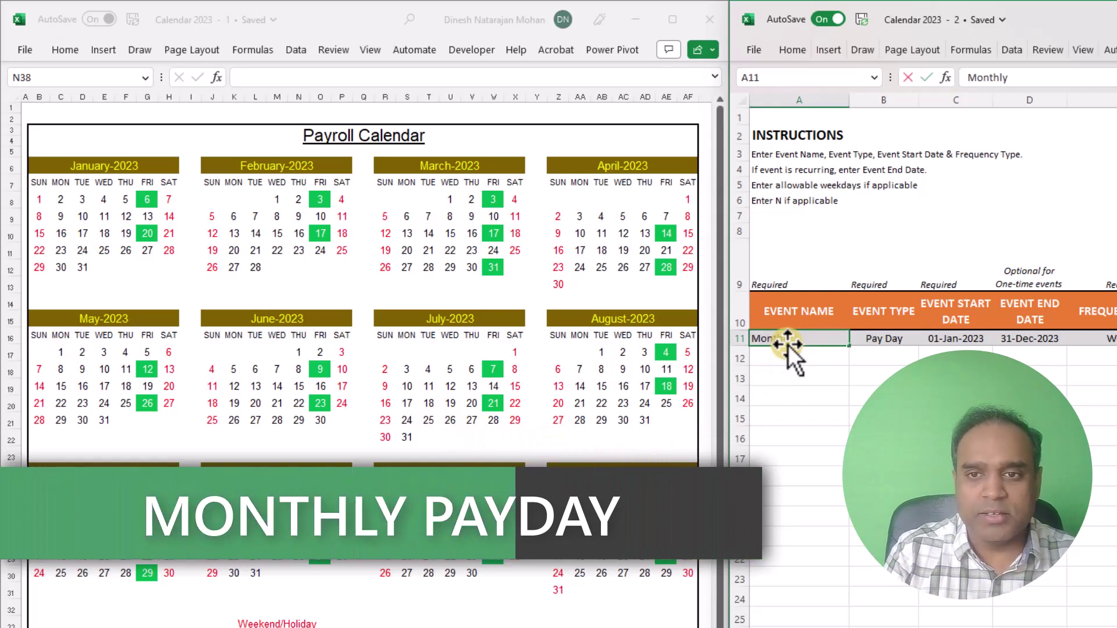
key("Tab")
left_click(1099, 343)
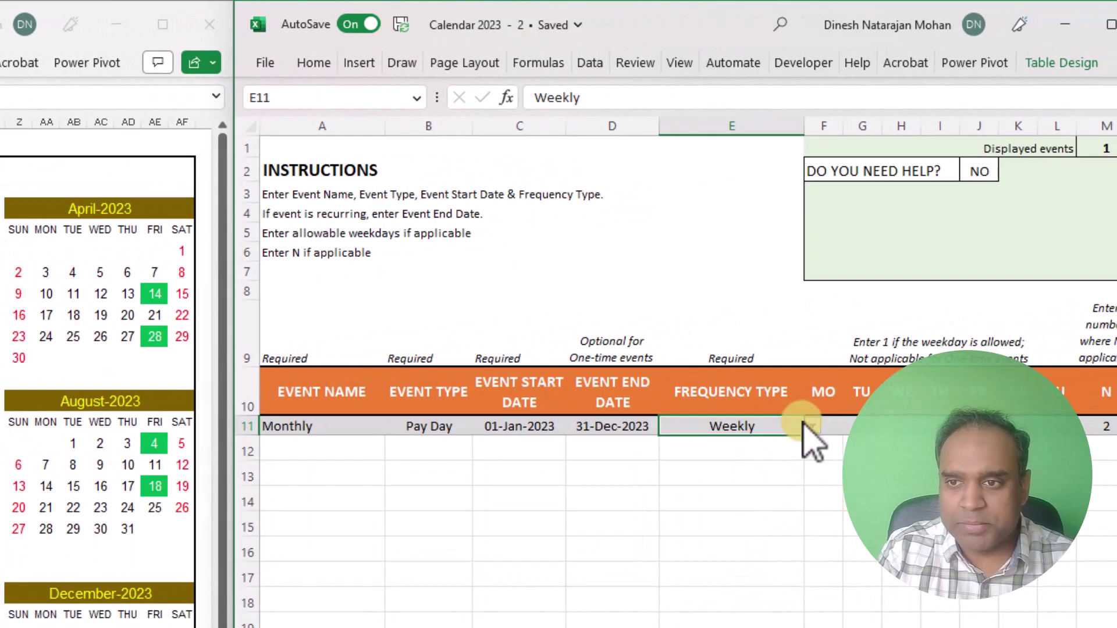
left_click(806, 426)
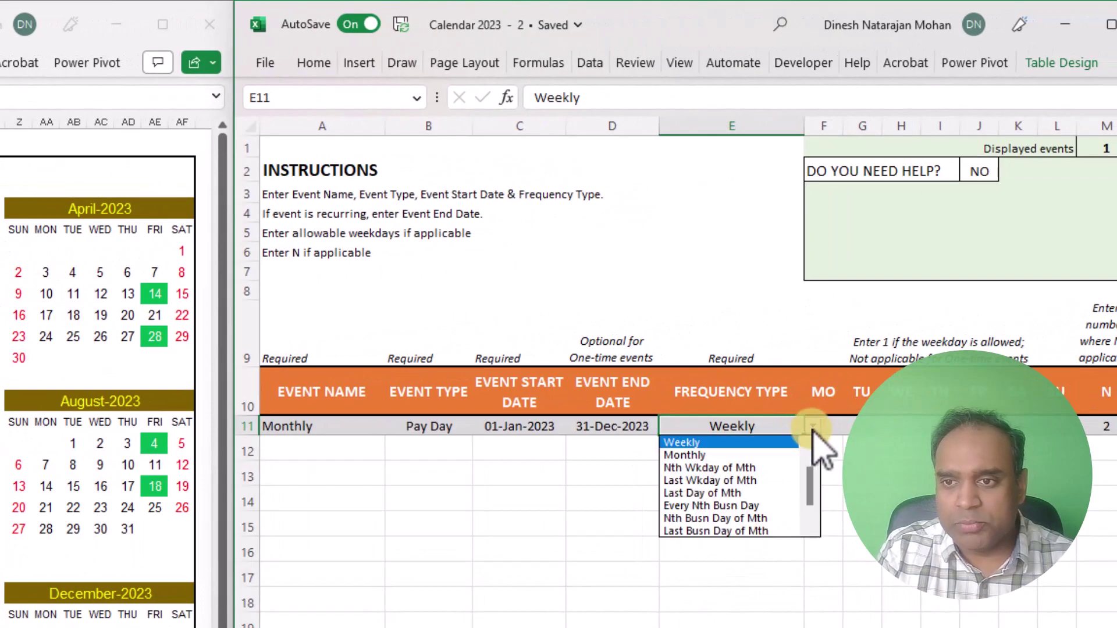
left_click(779, 451)
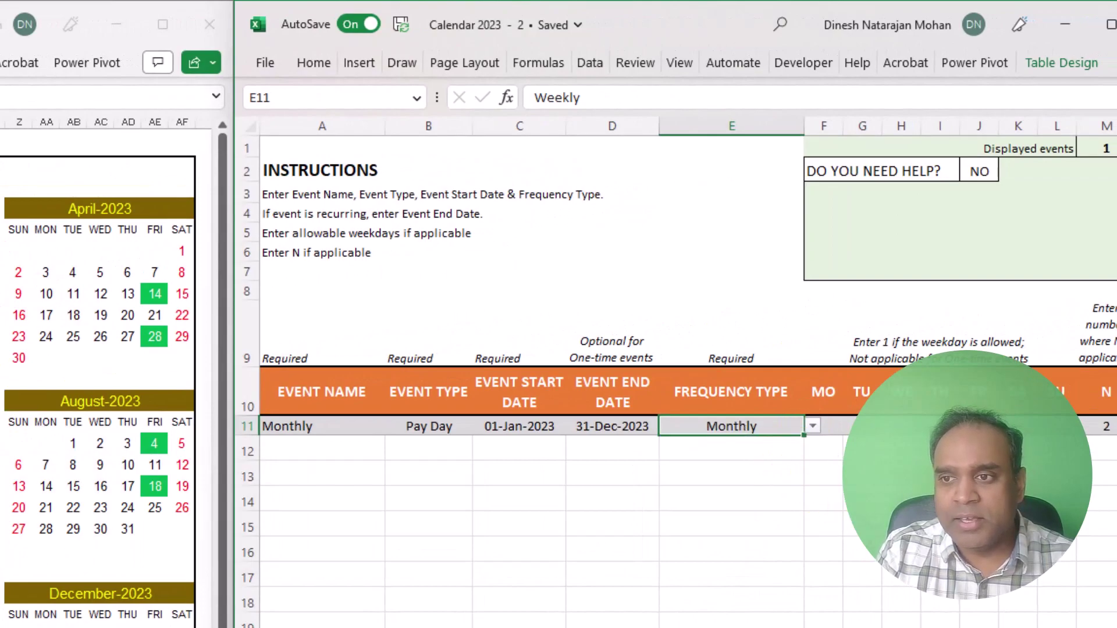
Allow every weekday (MO–SU set to 1) for the Monthly event, then review the calendar.
left_click(836, 423)
left_click_drag(836, 424, 1040, 434)
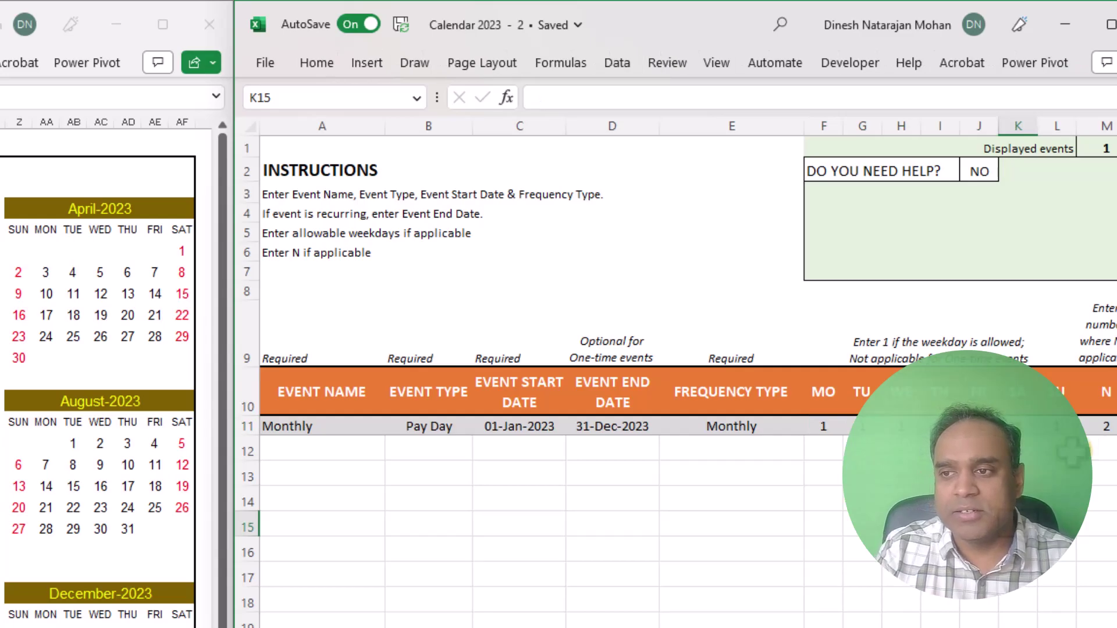
left_click(1099, 424)
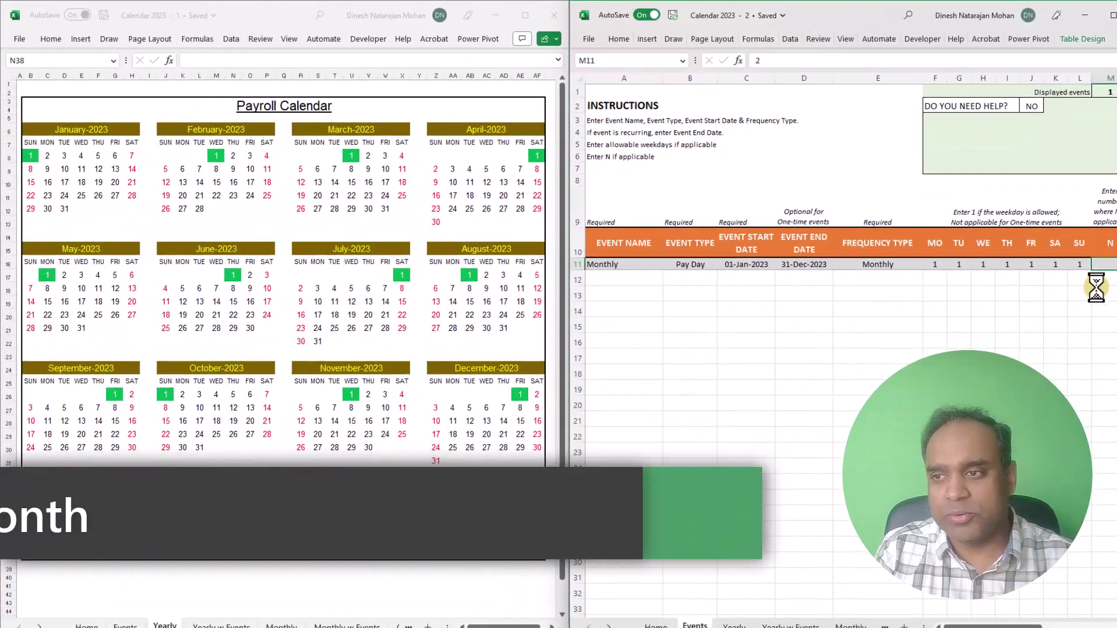
left_click(1008, 414)
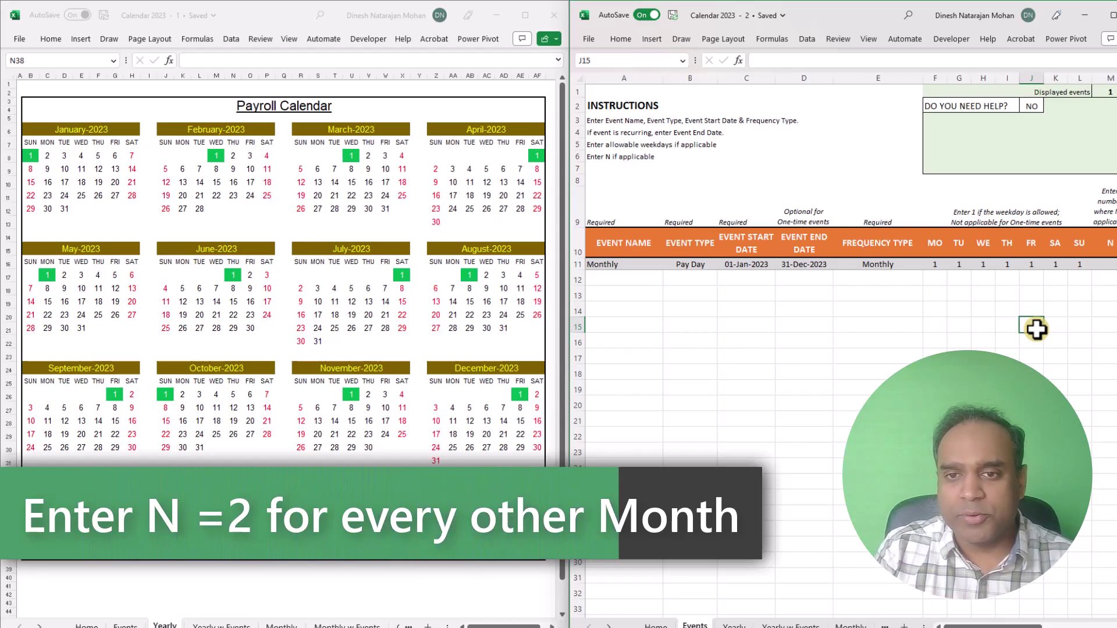
left_click(852, 265)
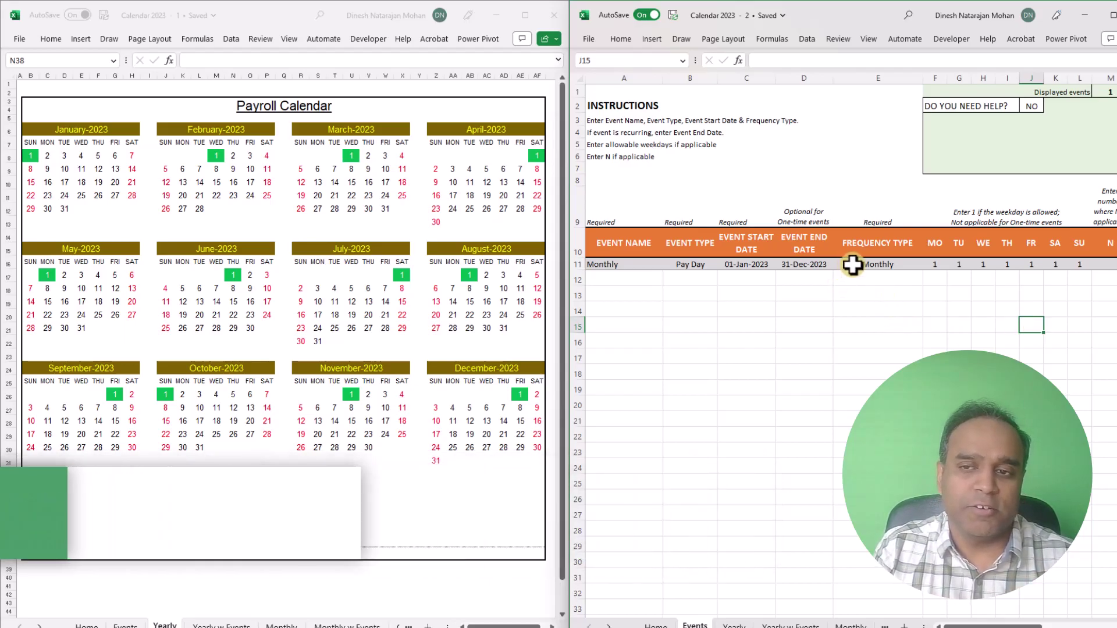
left_click(928, 265)
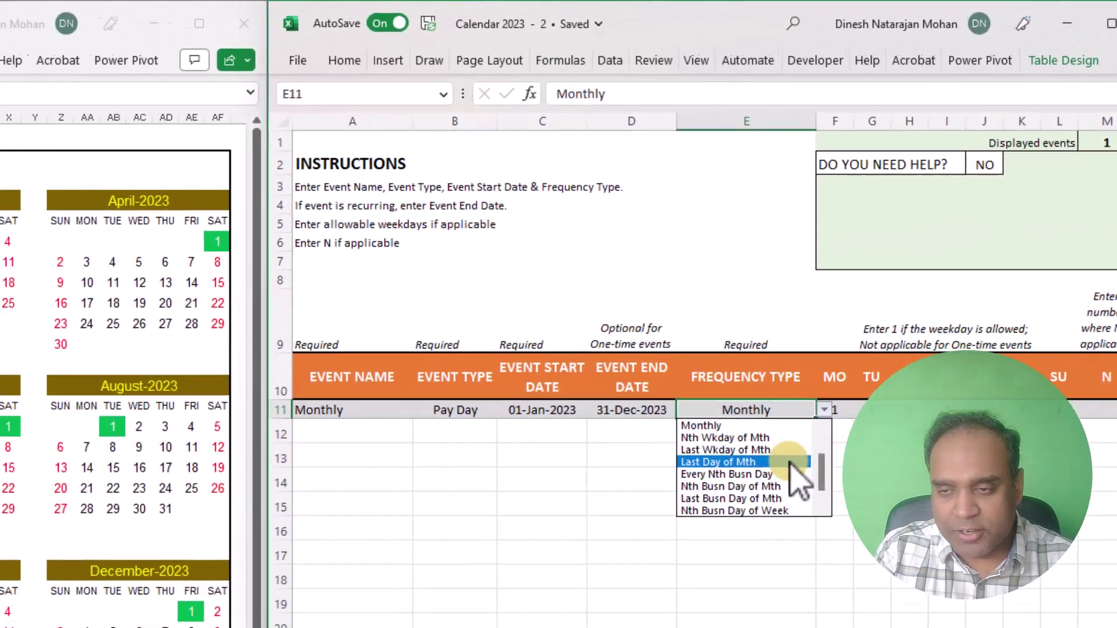
Change the Monthly event's frequency type to 'Last Day of Mth'.
left_click(751, 530)
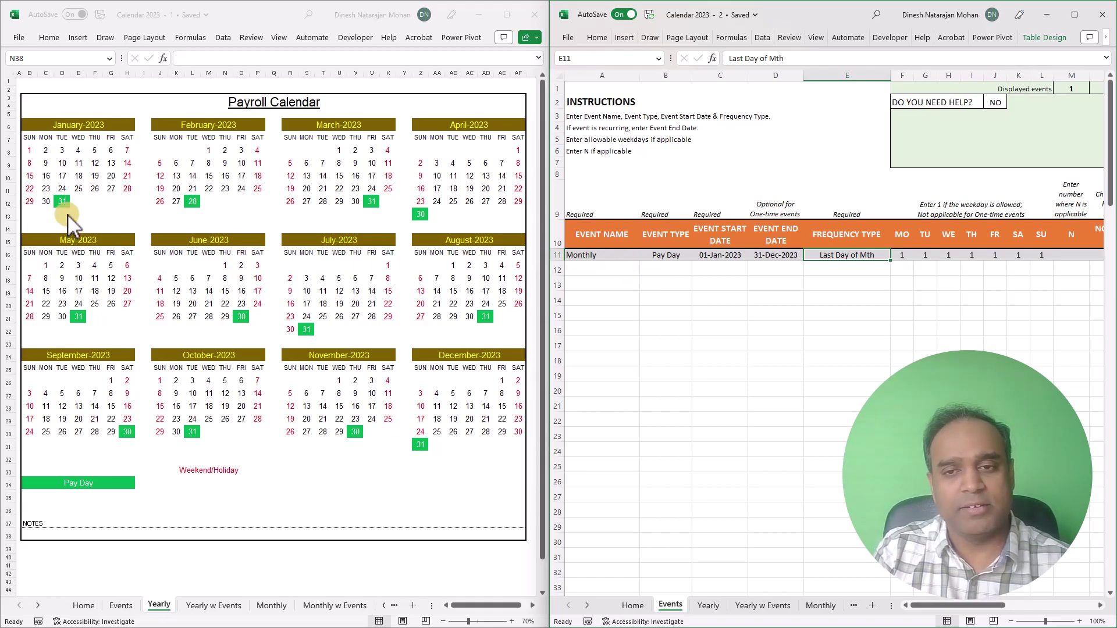
Add a '15th of Month' Pay Day event, Monthly from 1/15/2023 to 12/31/2023, all weekdays allowed.
left_click(598, 281)
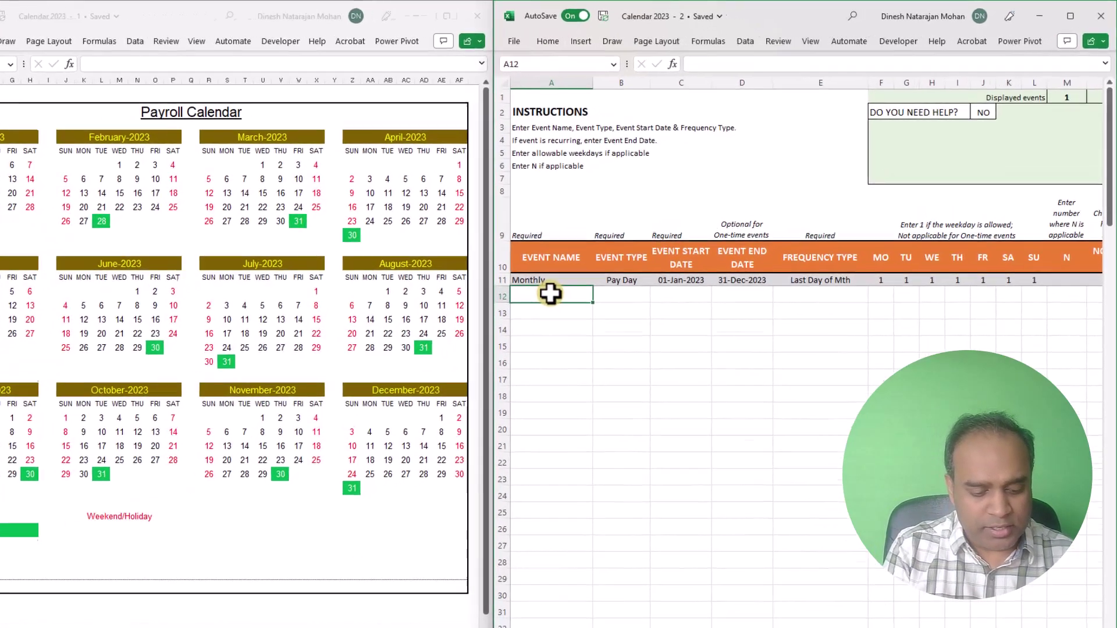
type("15th of")
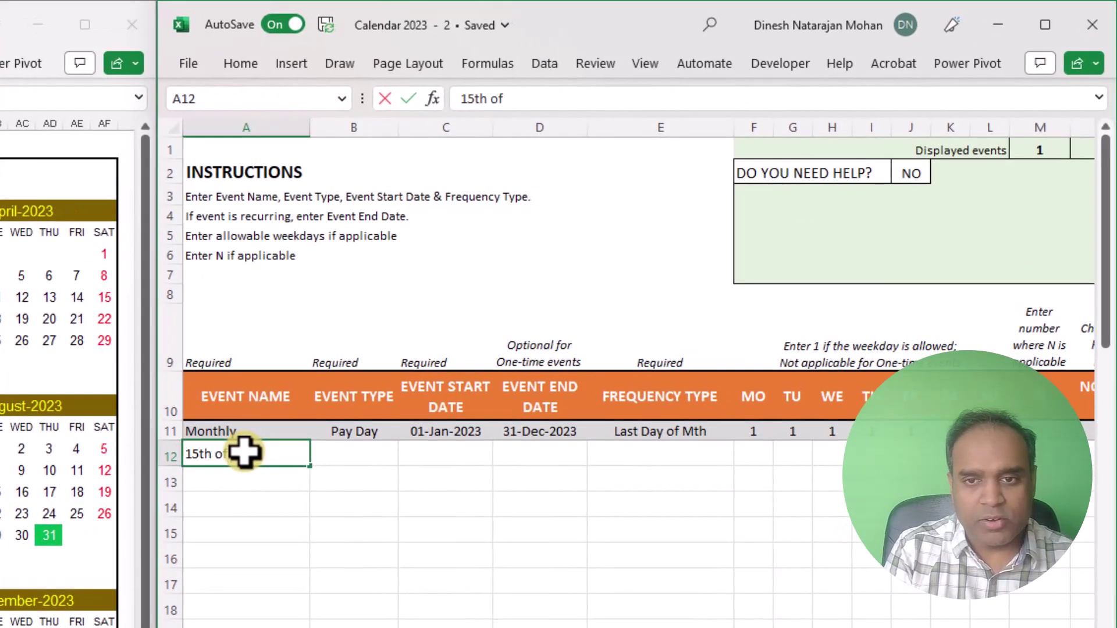
type(" Month")
key("Tab")
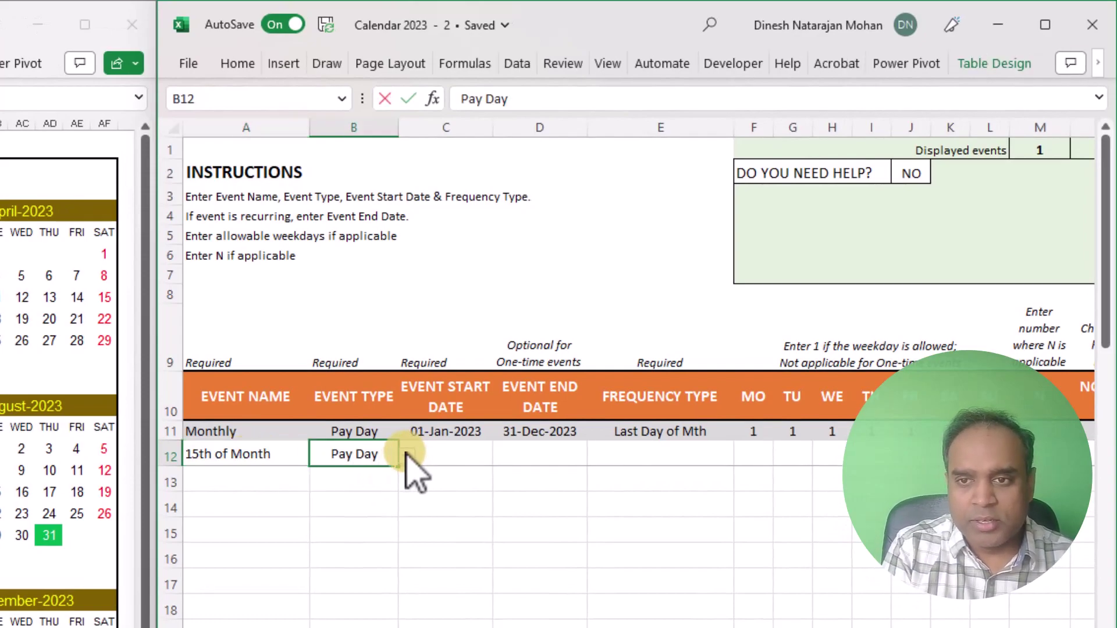
type("Pay Day")
key("Tab")
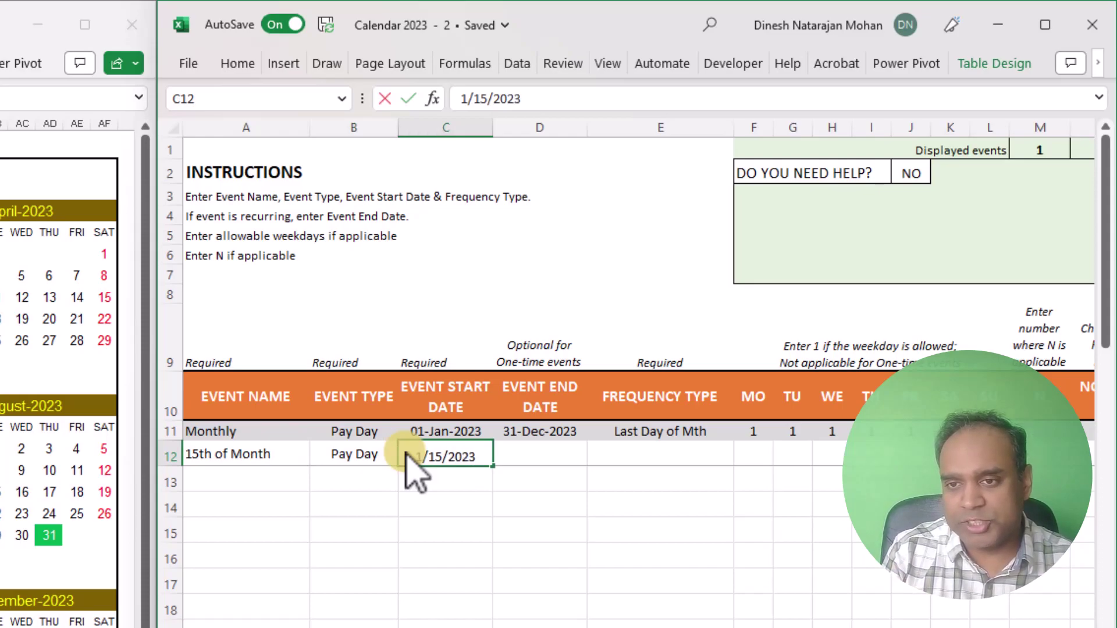
key("Tab")
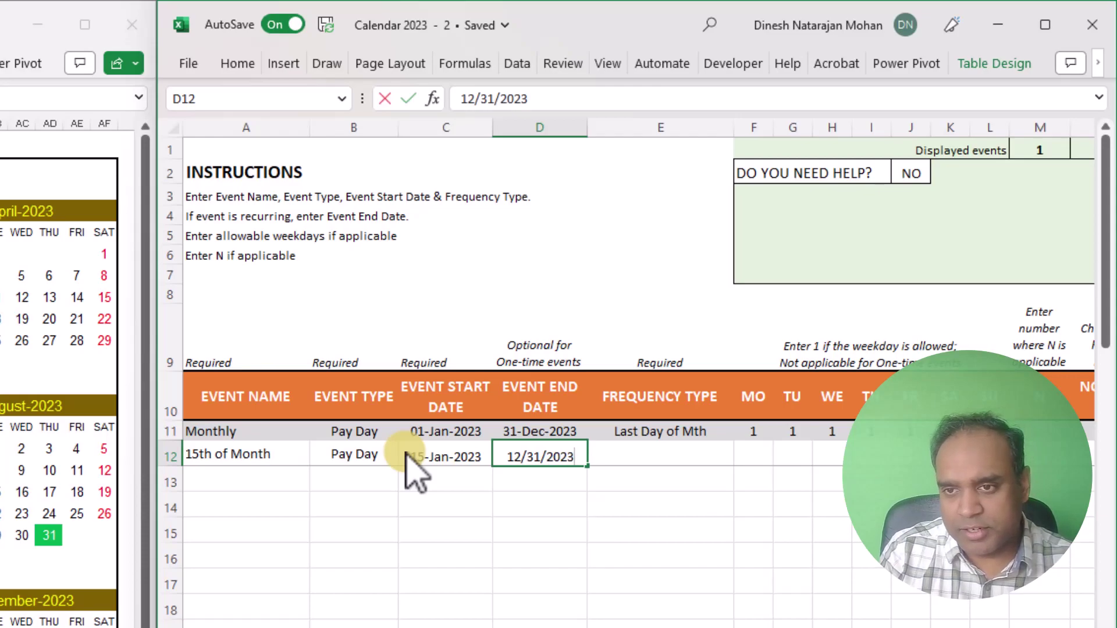
key("Tab")
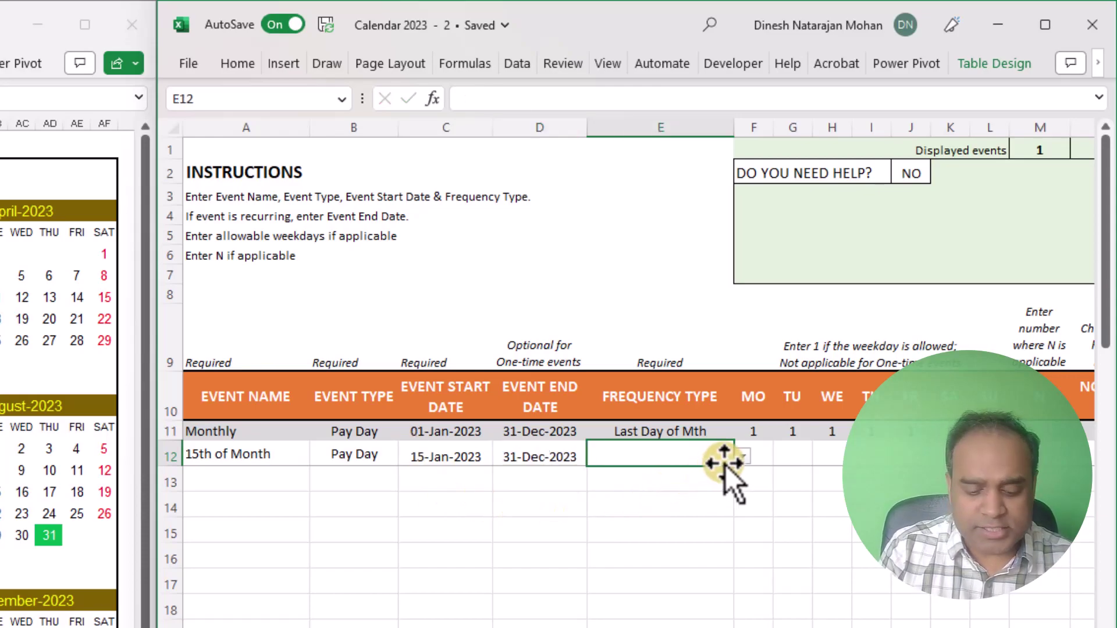
type("Monthly")
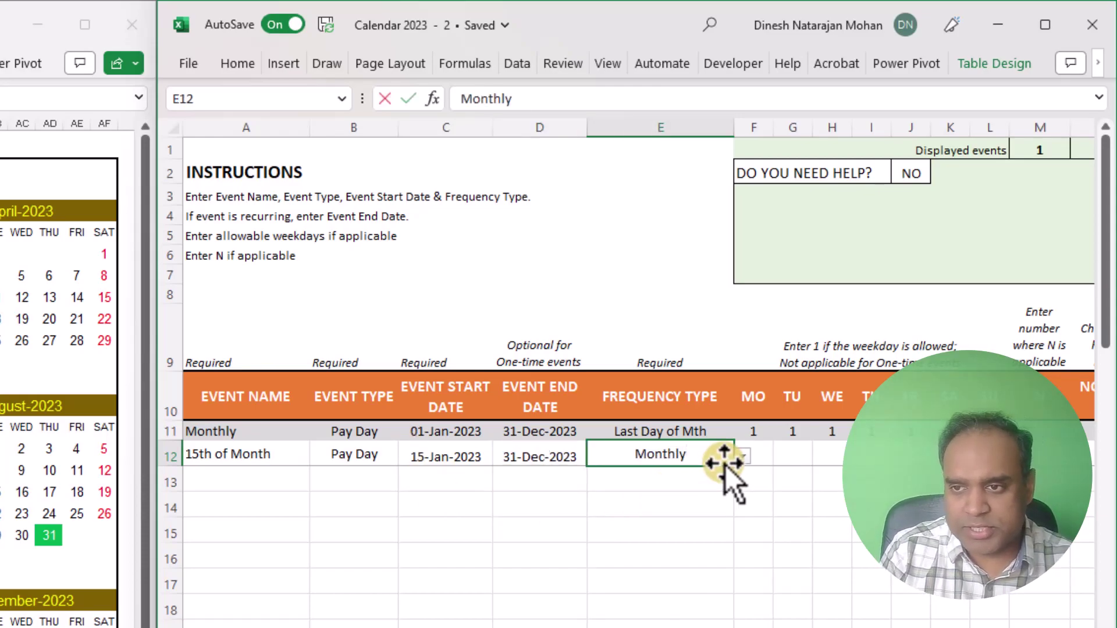
key("Tab")
left_click_drag(754, 455, 989, 455)
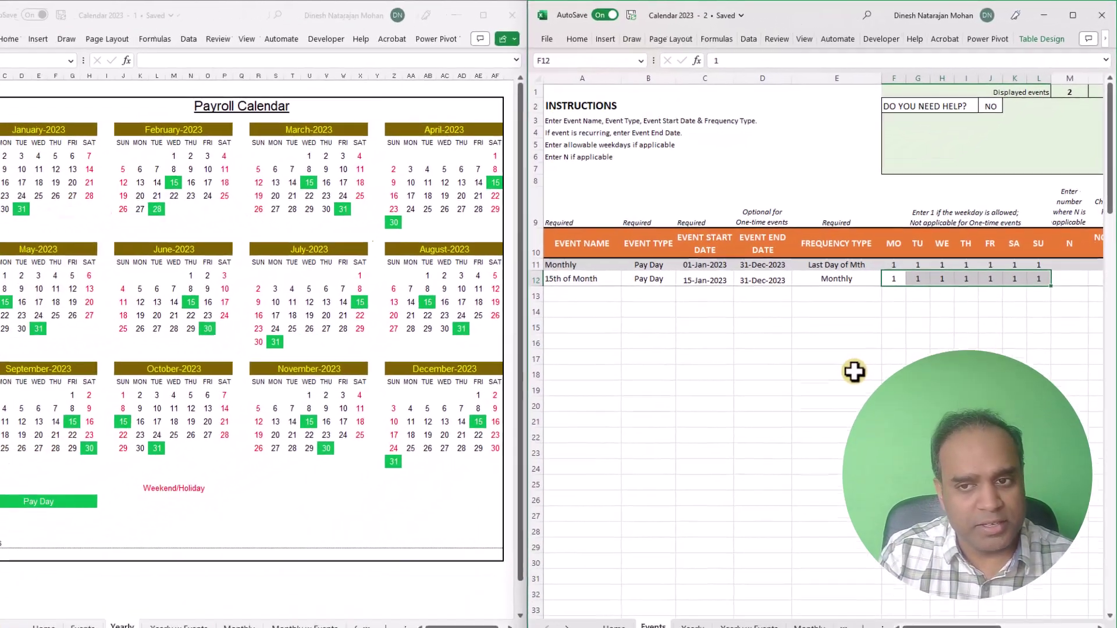
left_click(690, 606)
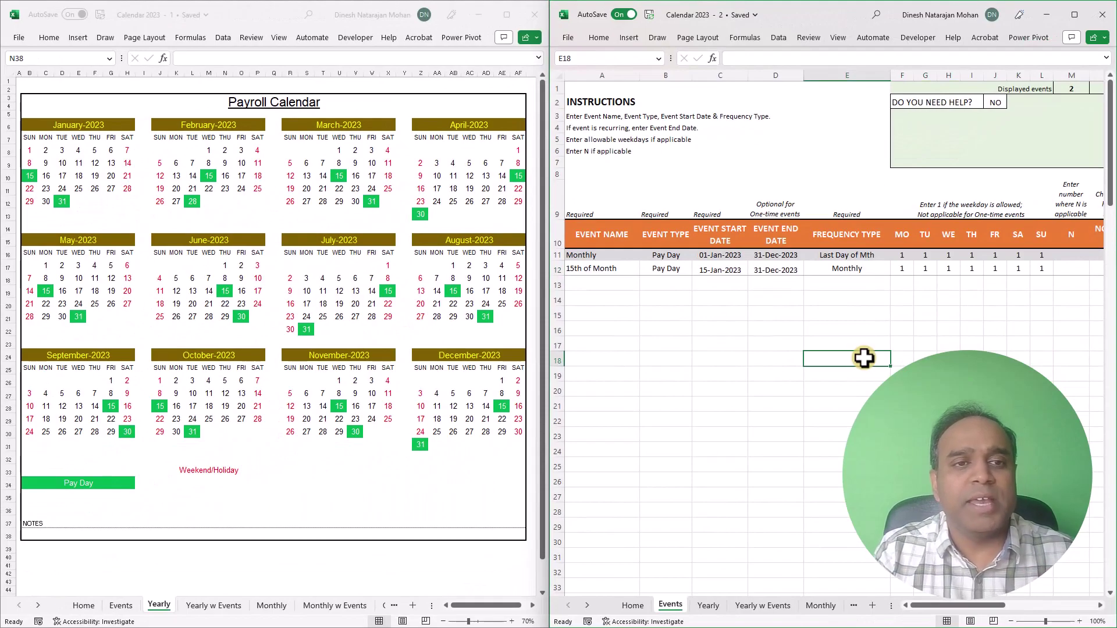